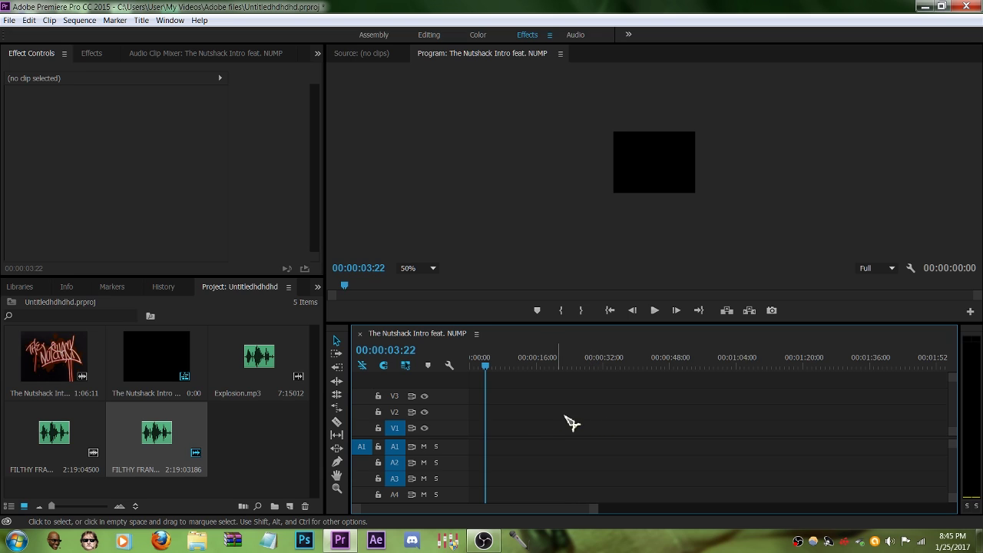
- Drag the playhead back to 00:00:00:00 on the empty sequence's timeline
left_click_drag(487, 369, 471, 369)
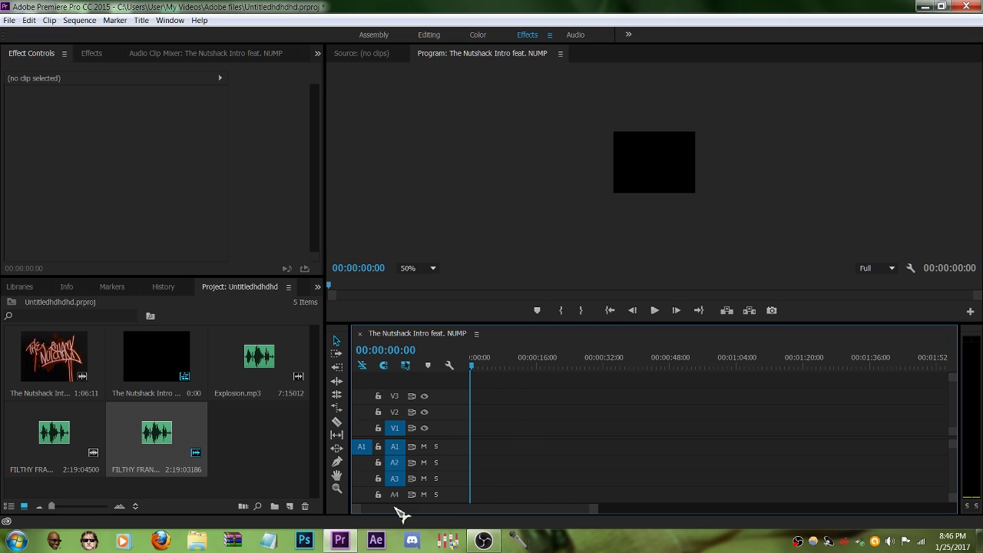
right_click(208, 543)
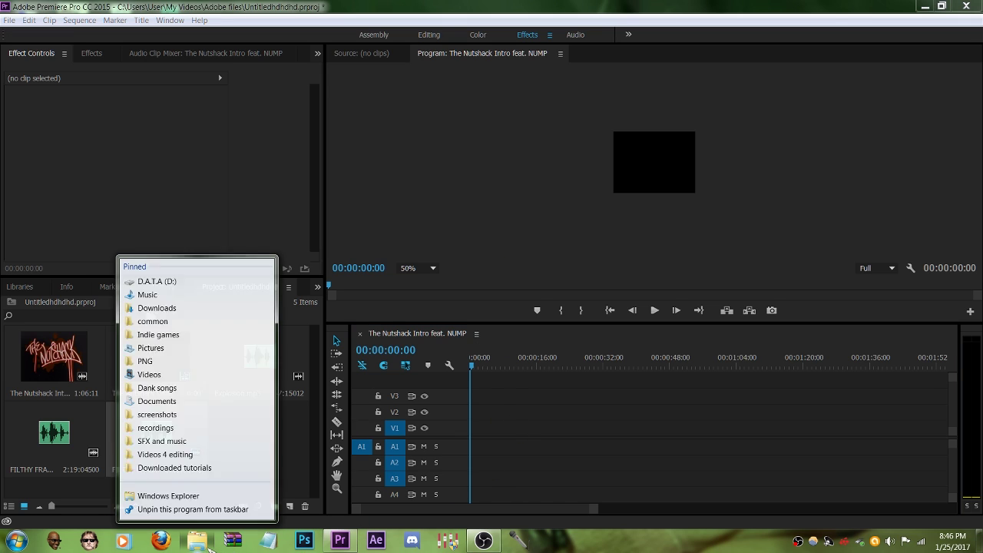
left_click(311, 452)
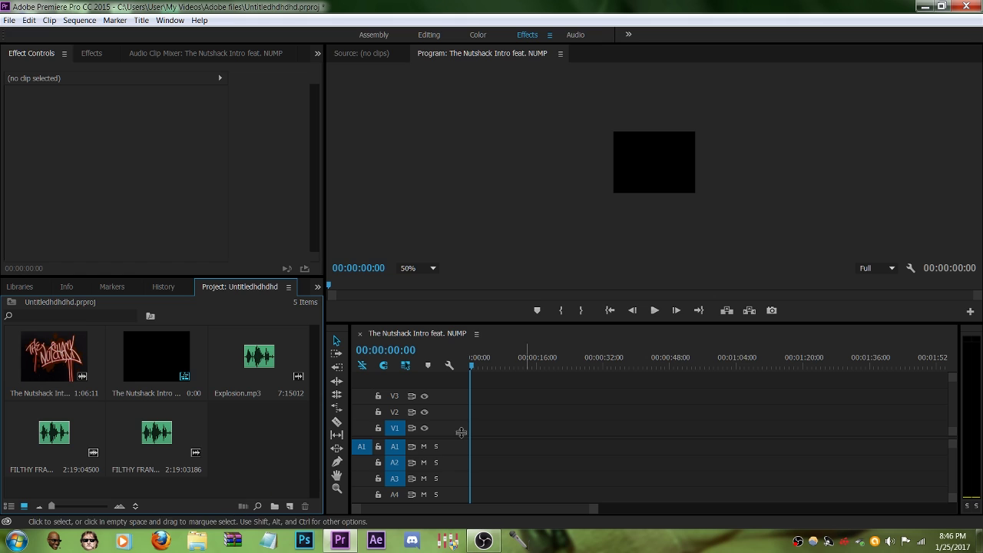
left_click(344, 219)
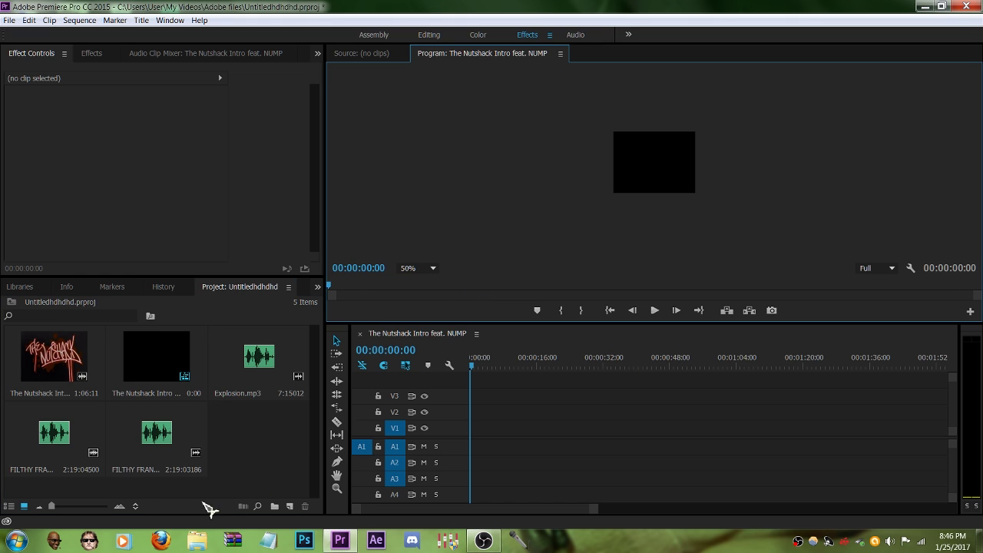
left_click(197, 541)
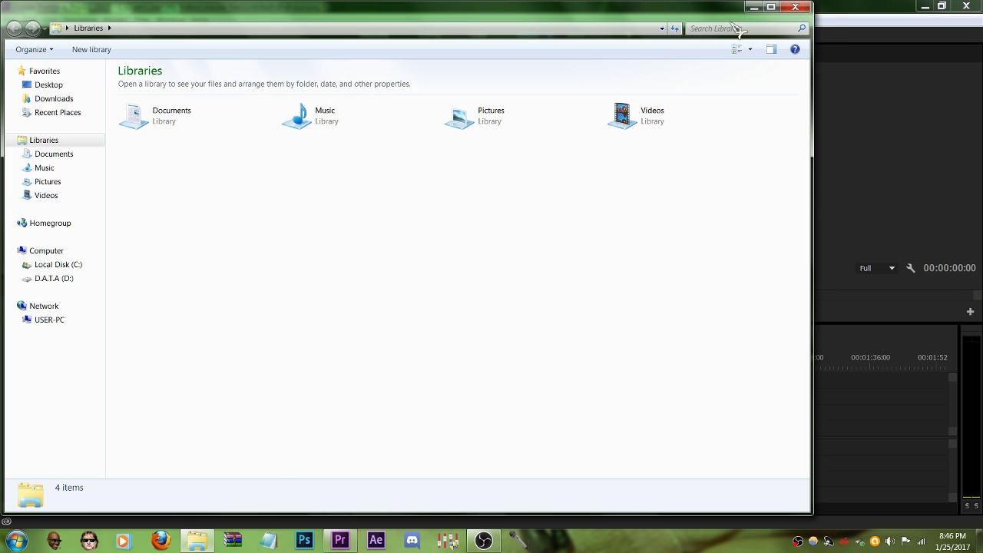
left_click(795, 7)
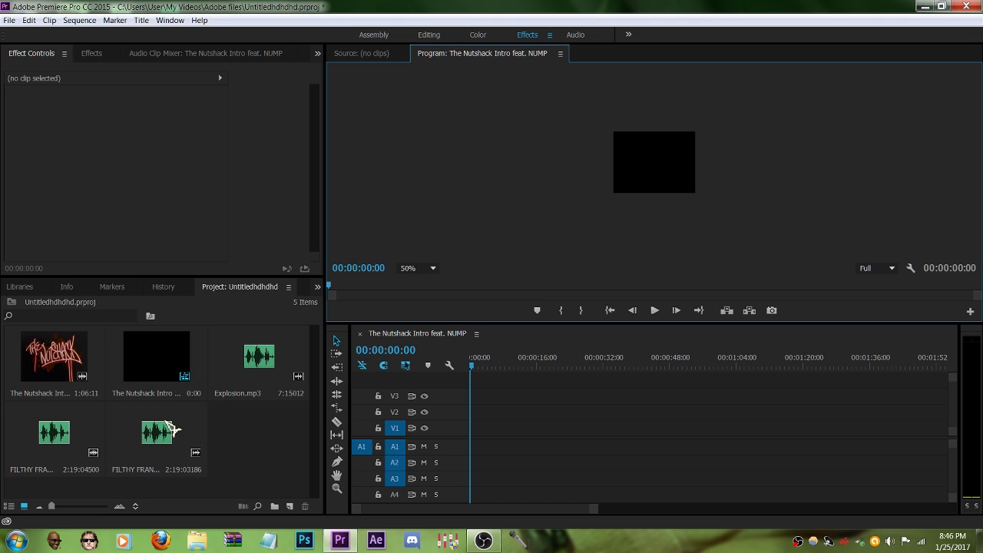
left_click(197, 541)
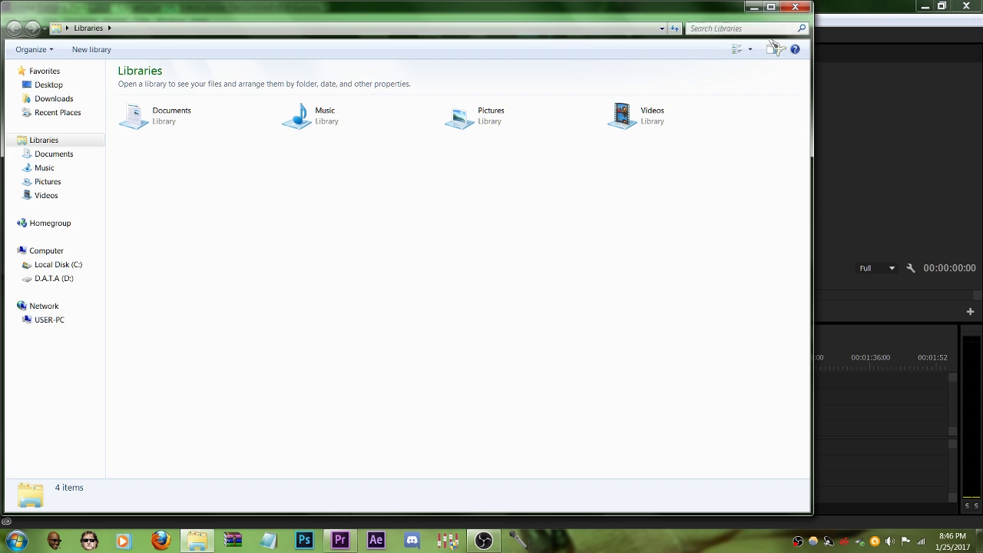
left_click(795, 7)
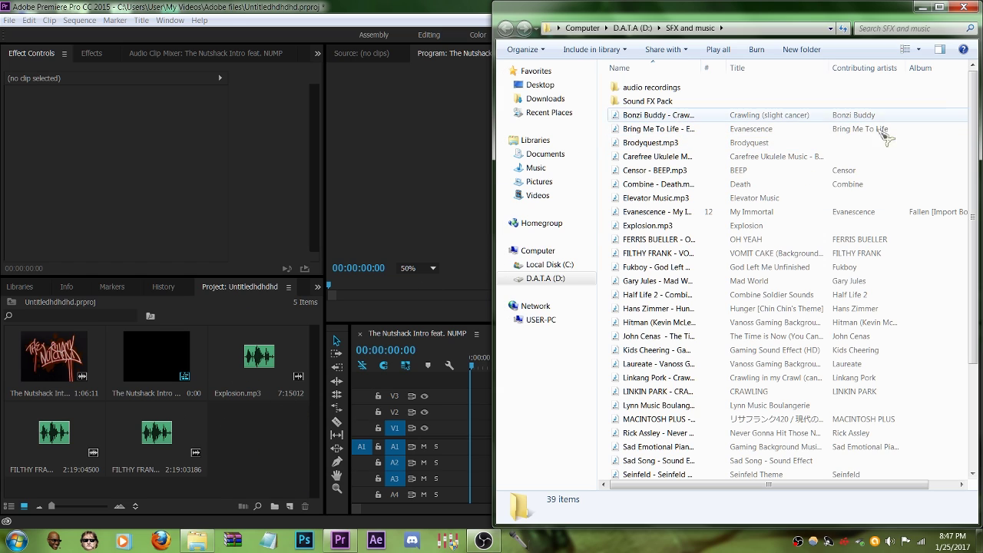
left_click(965, 7)
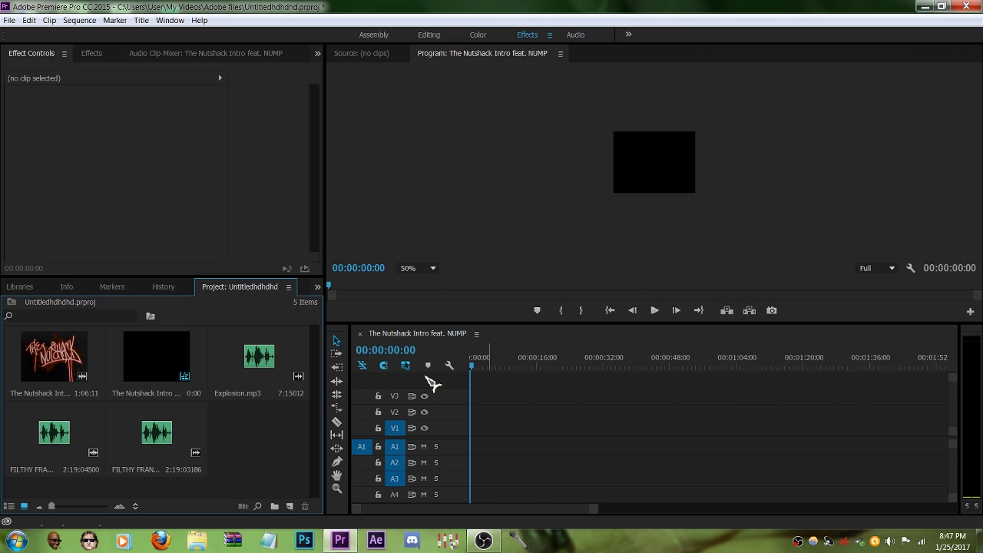
- Place the second audio clip at 00:00 on track A1 and play its opening seconds
left_click(158, 440)
left_click_drag(256, 415, 476, 447)
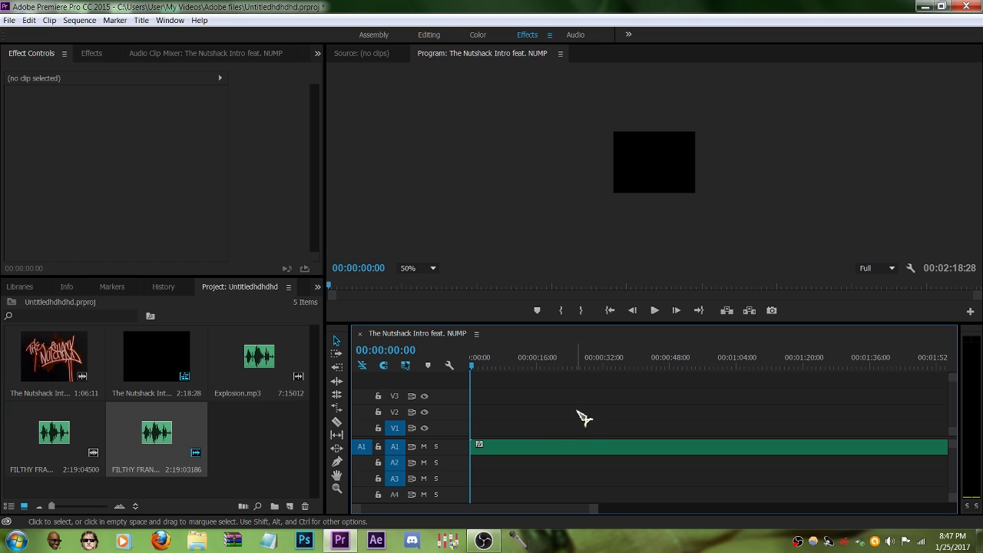
key("space")
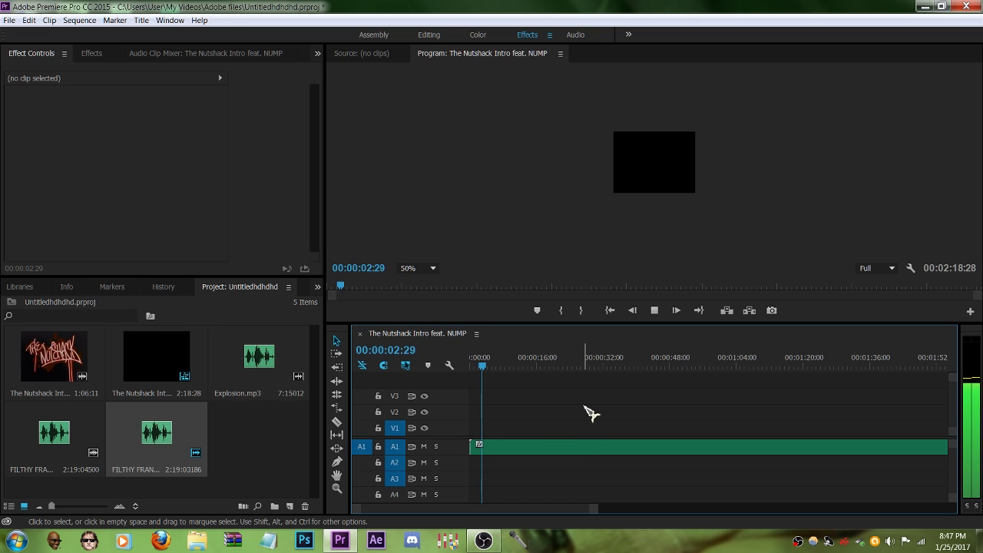
key("space")
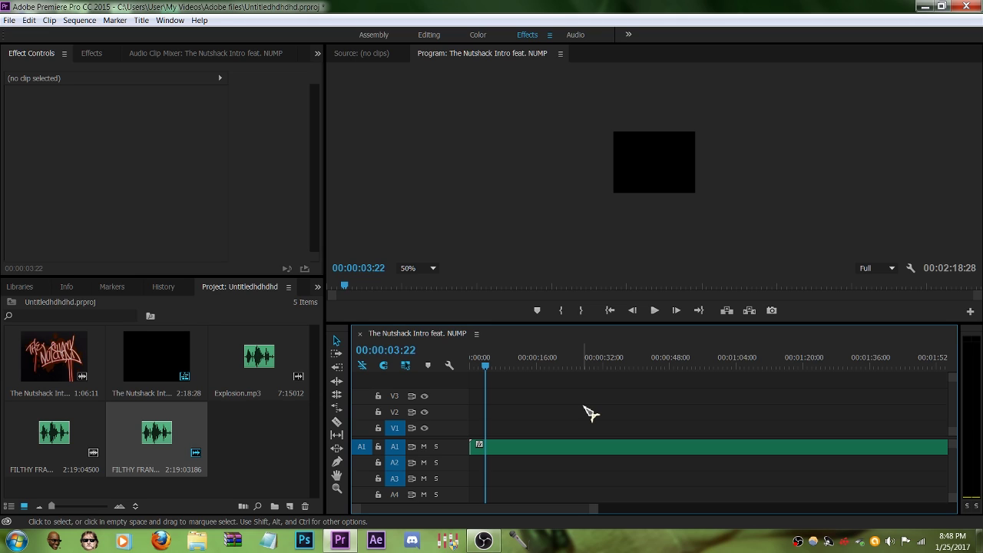
- Drag Bass from Audio Effects onto the music clip on A1
left_click(103, 60)
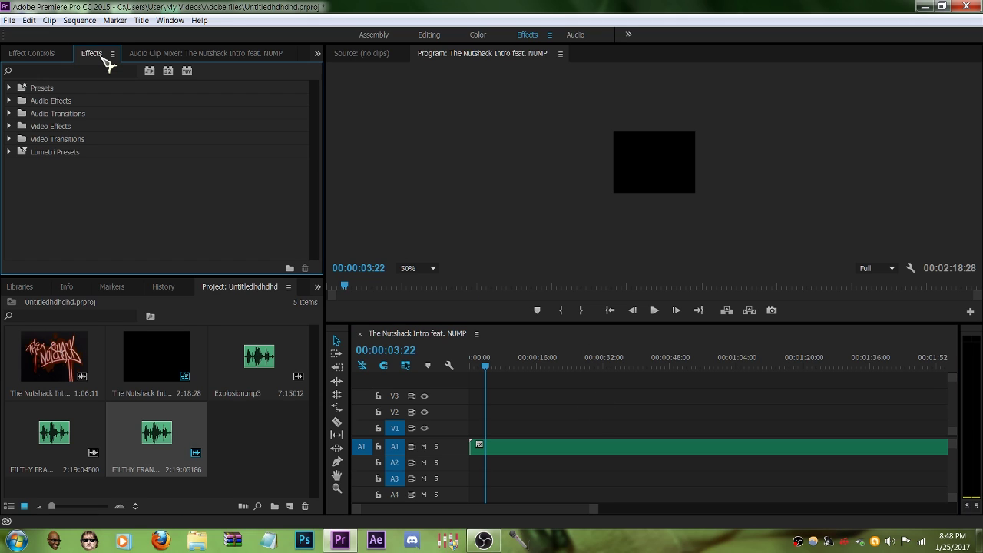
left_click(10, 101)
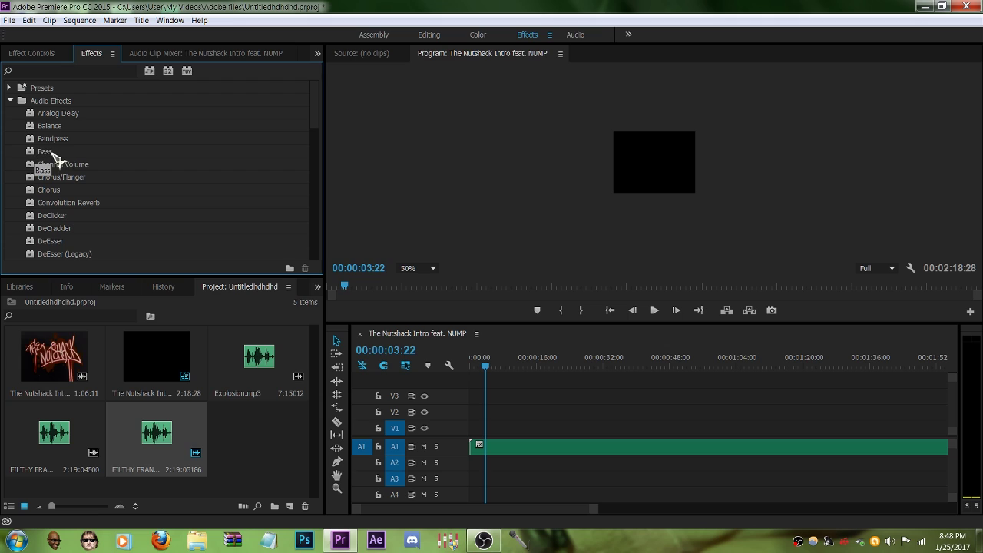
left_click_drag(60, 153, 100, 152)
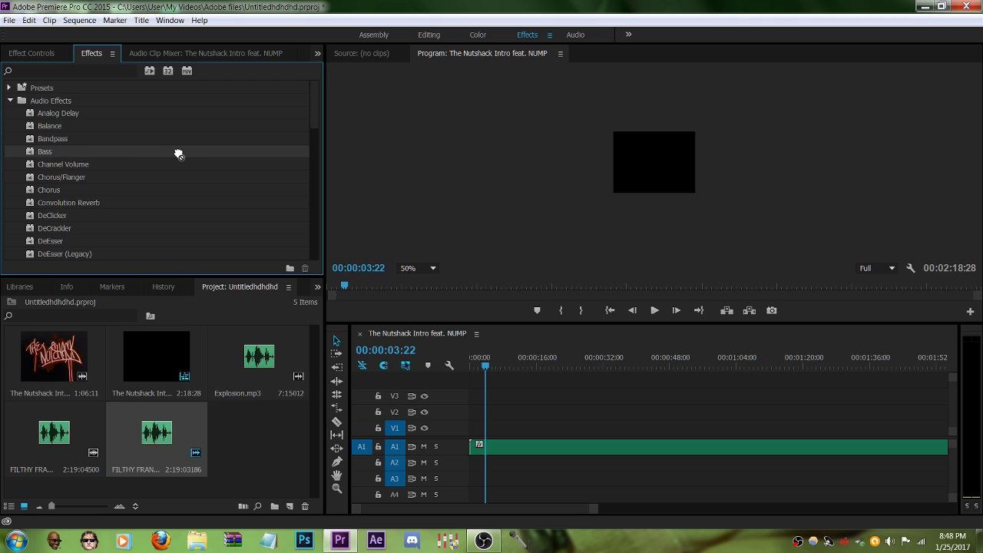
left_click_drag(389, 267, 507, 445)
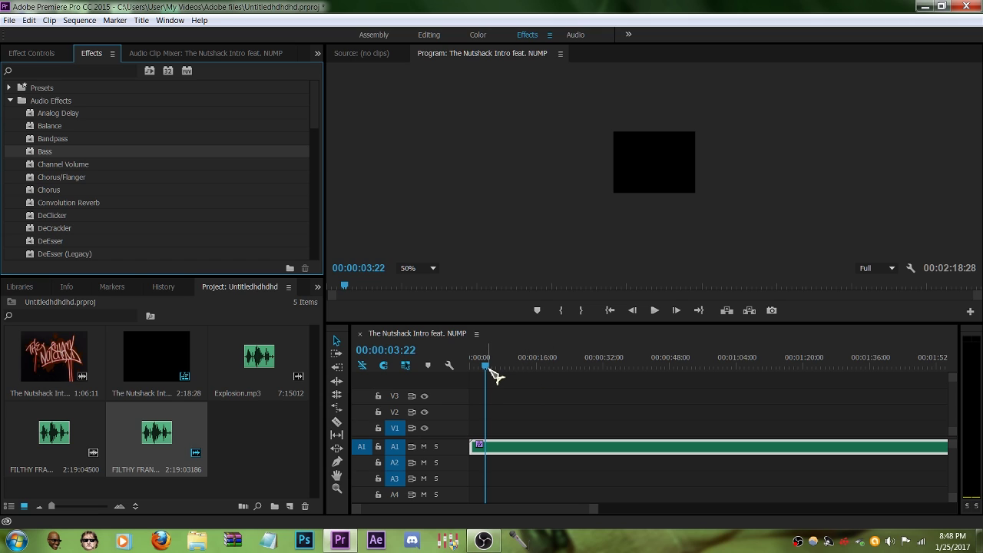
- Return to the sequence start and apply Parametric EQ to the A1 clip
key("Home")
scroll(96, 185, "down", 4)
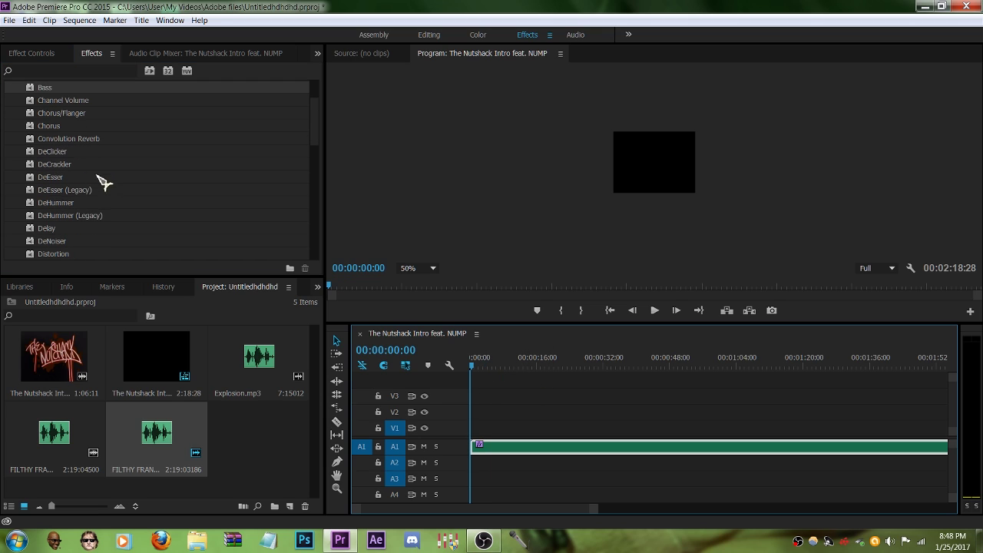
scroll(101, 198, "down", 5)
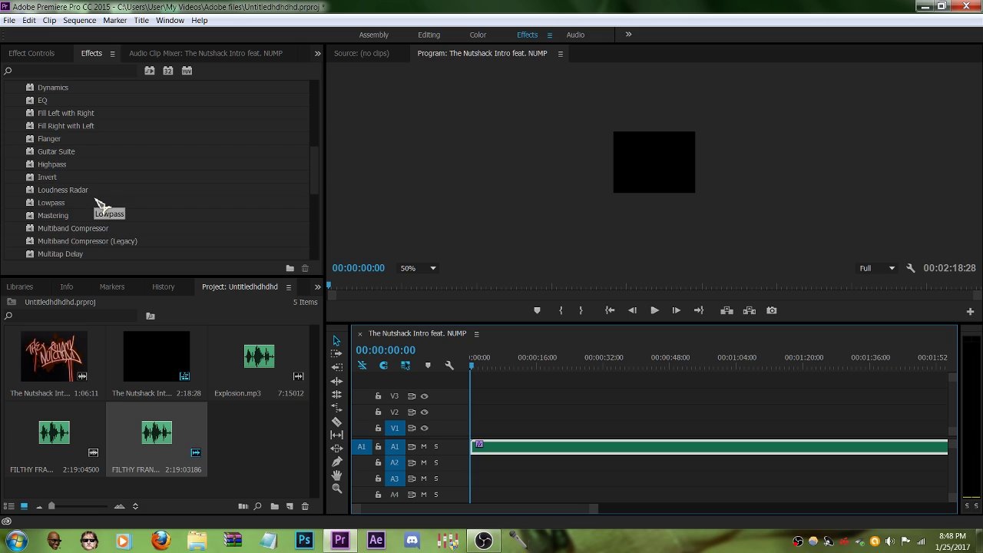
scroll(101, 204, "down", 1)
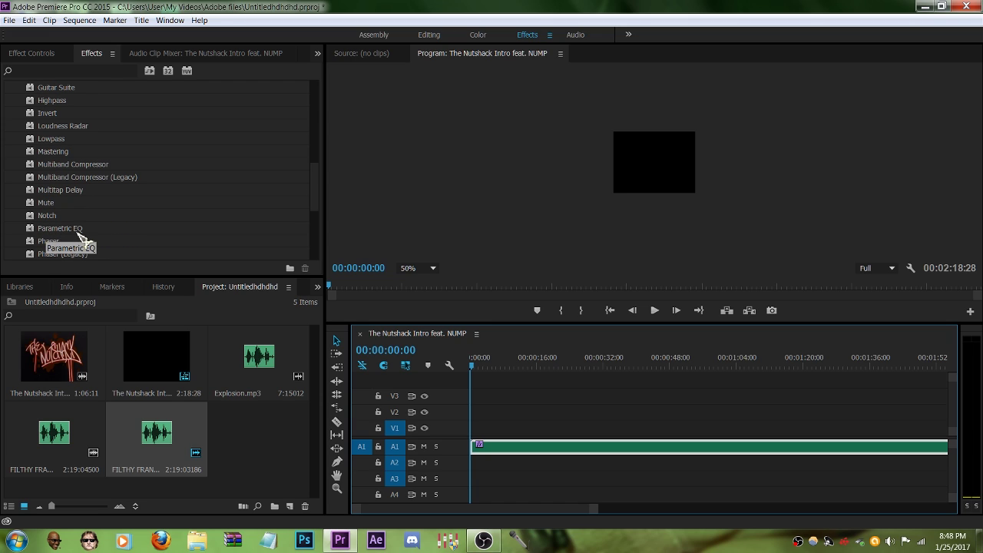
left_click_drag(77, 232, 504, 451)
- Add a Volume effect to the A1 clip and show its Effect Controls
scroll(142, 191, "down", 1)
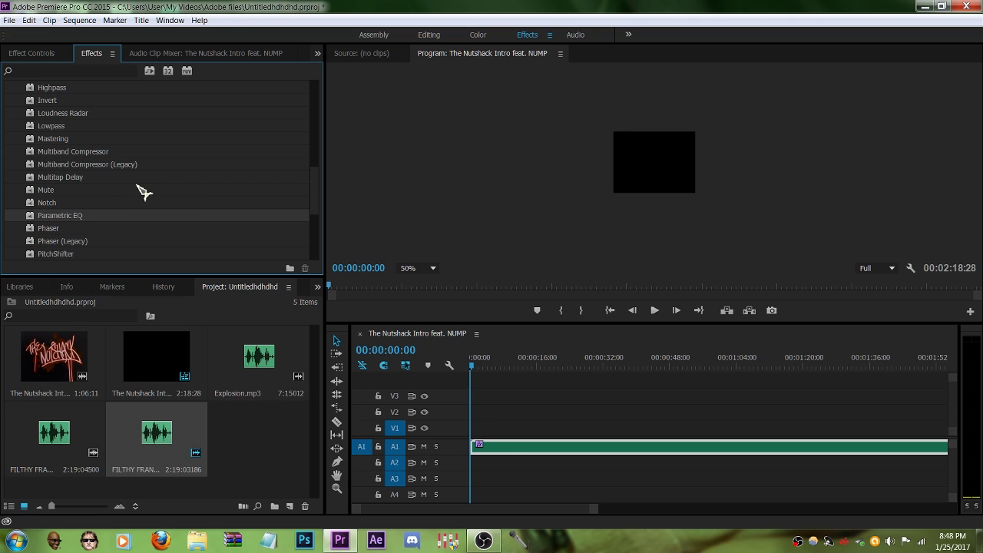
scroll(139, 188, "down", 4)
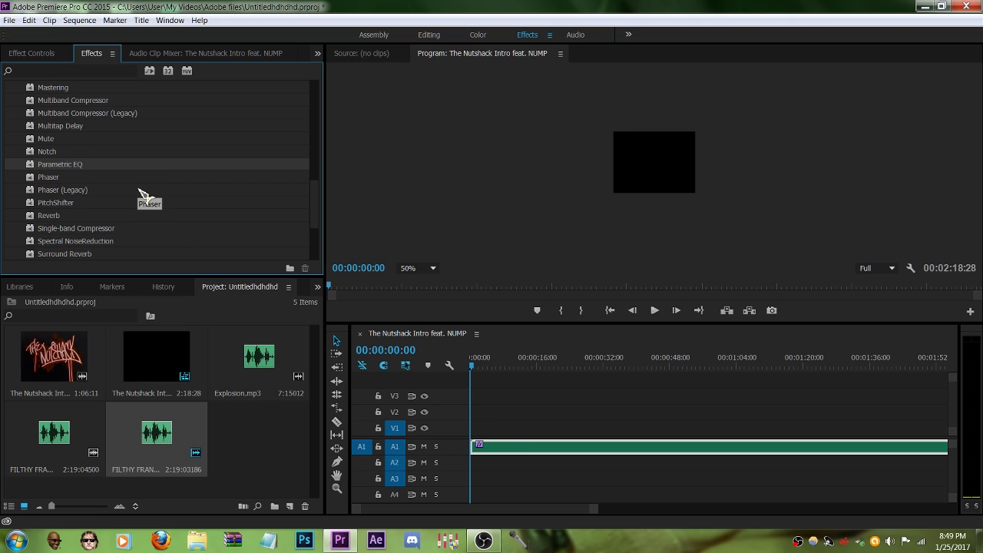
scroll(140, 196, "down", 5)
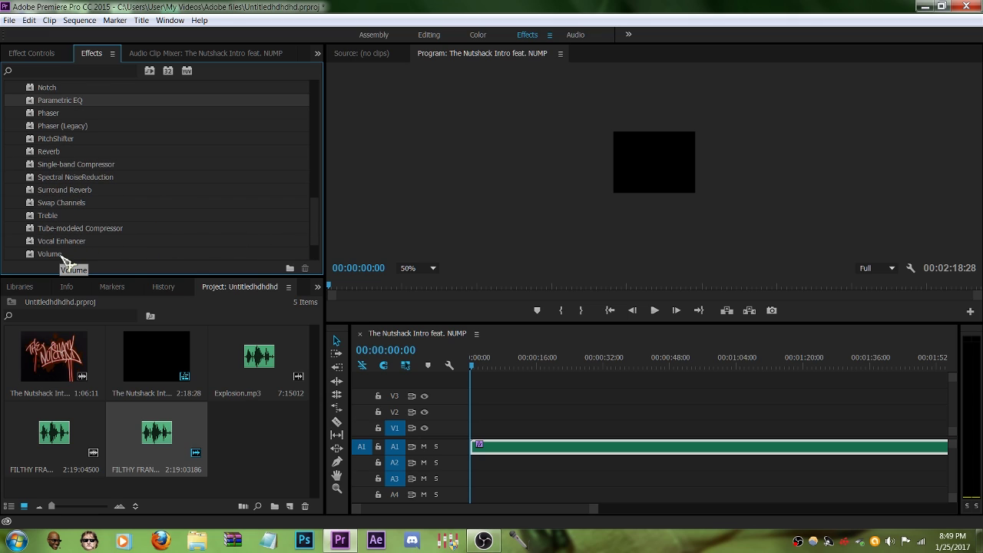
scroll(61, 260, "down", 2)
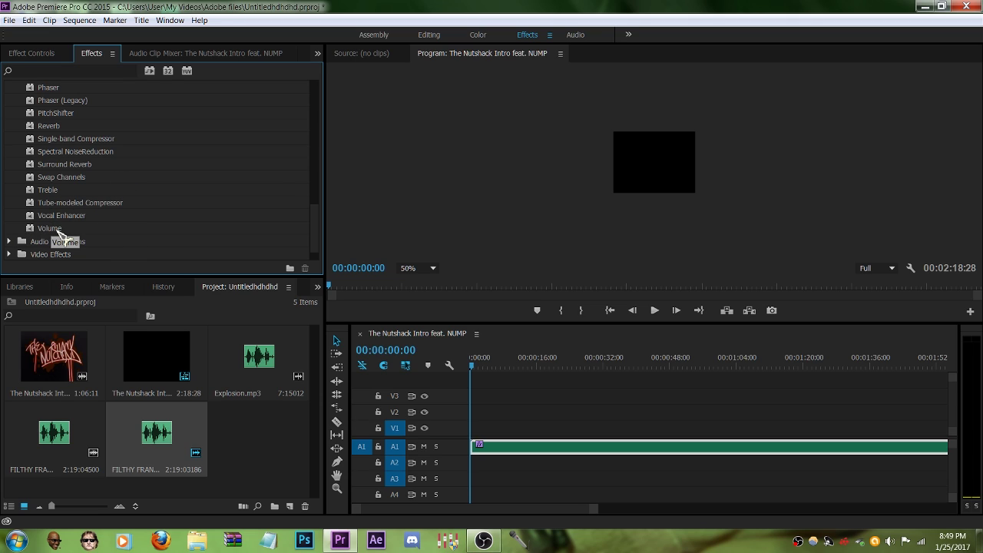
left_click_drag(60, 231, 507, 457)
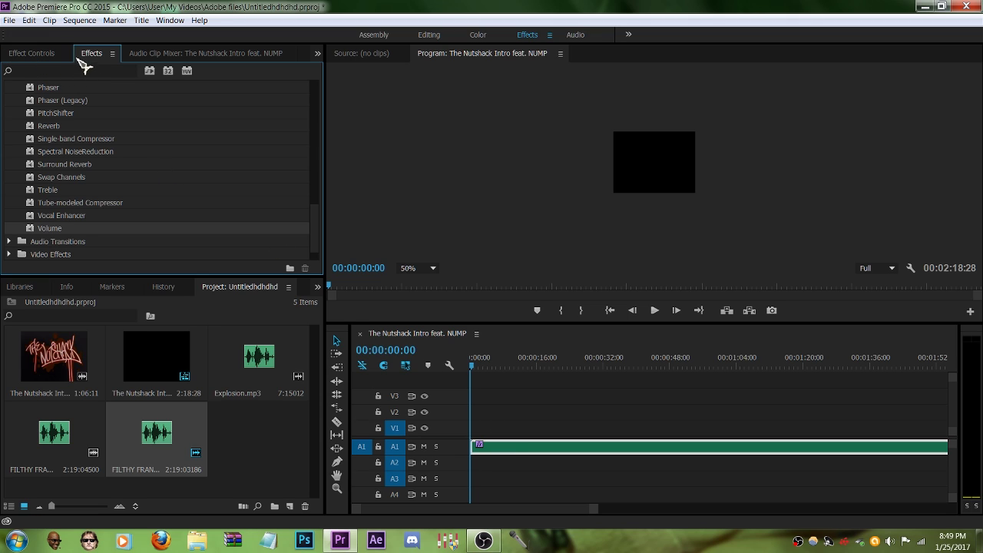
left_click(44, 57)
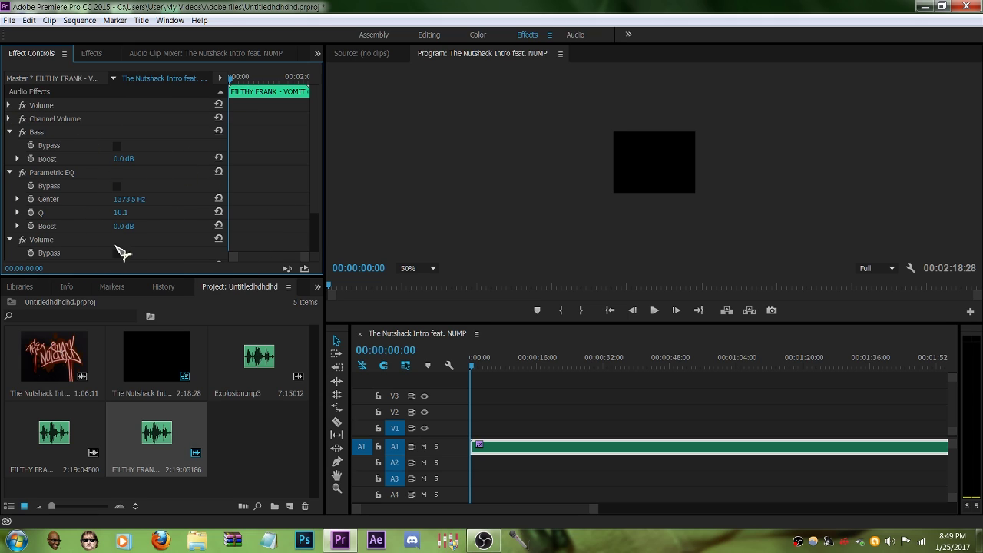
- Expand the Volume settings and preview the clip with Bass Boost at 24.0 dB
left_click(9, 105)
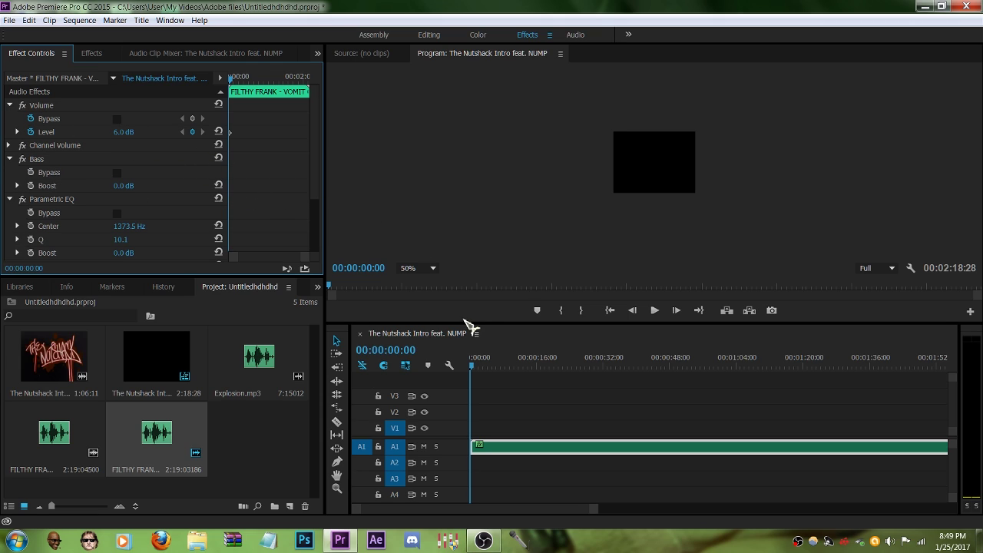
key("space")
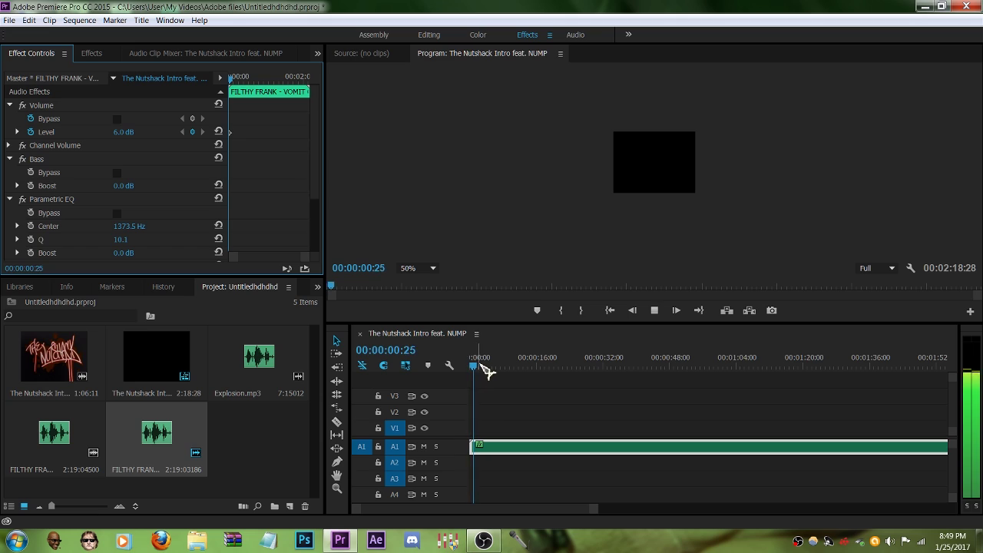
key("space")
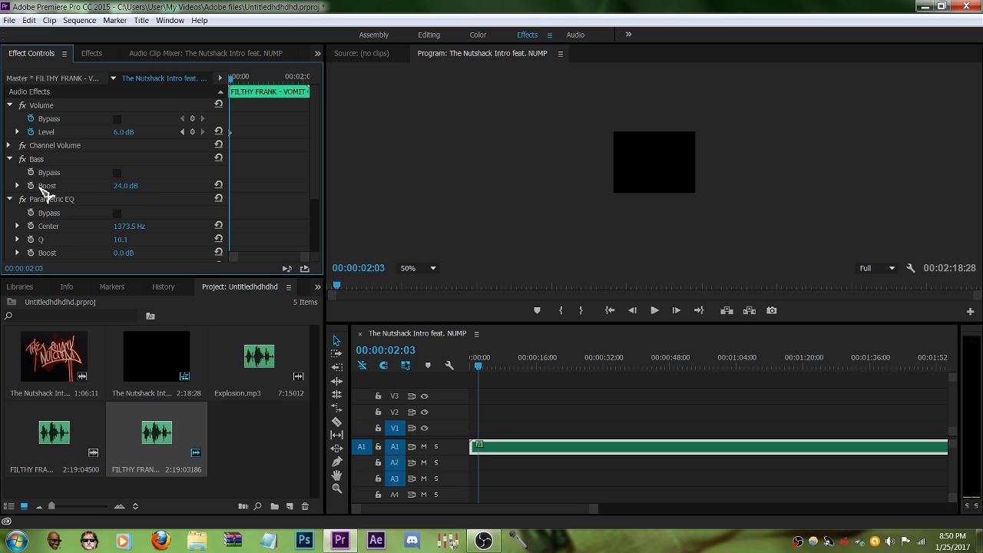
- Set Parametric EQ Q to 20.0 and Boost to 24.0 dB, then replay from the start
scroll(176, 202, "down", 2)
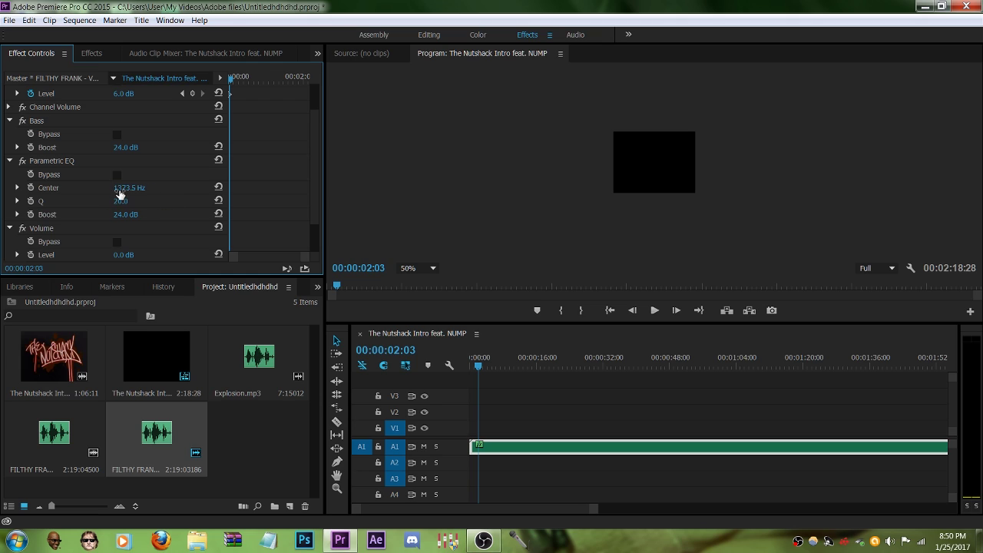
scroll(106, 241, "down", 2)
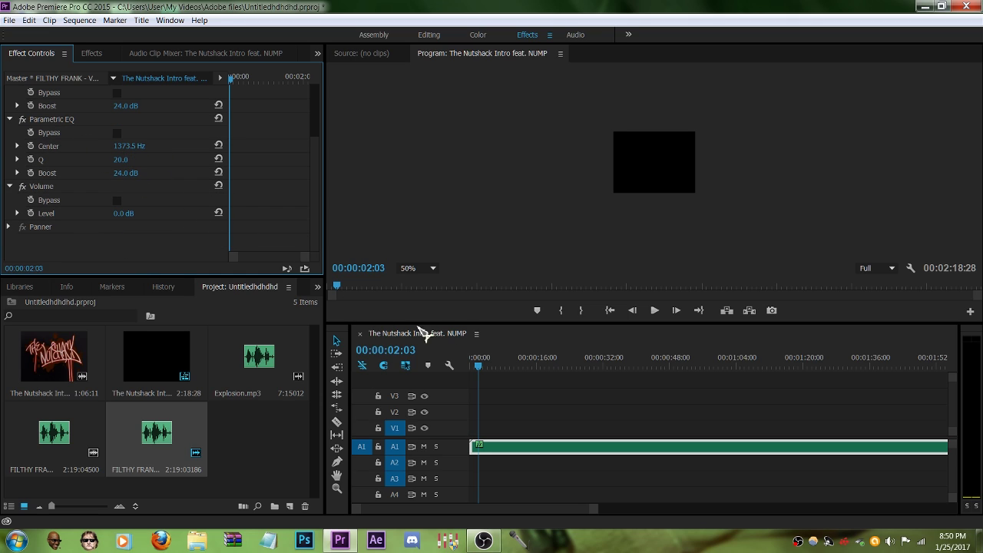
left_click_drag(474, 363, 470, 363)
key("space")
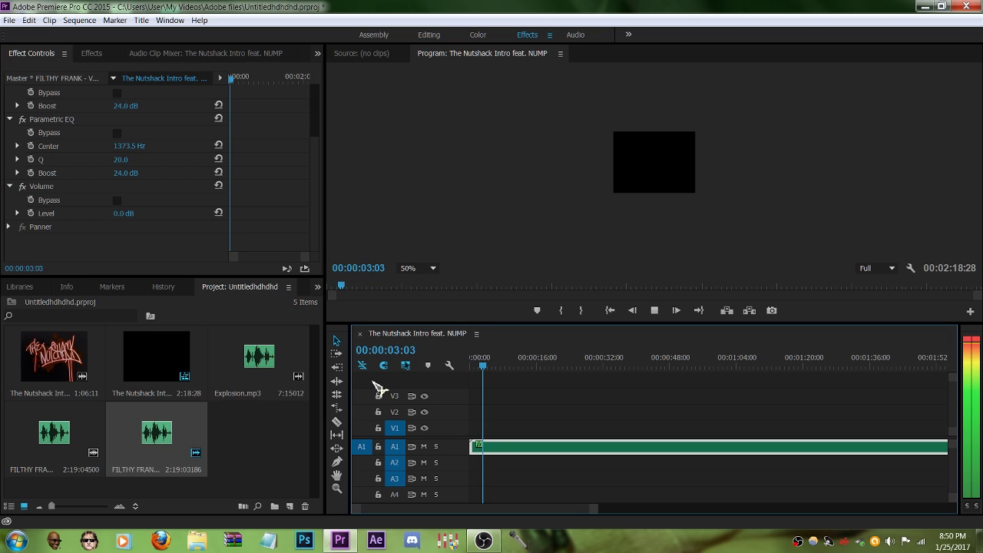
key("space")
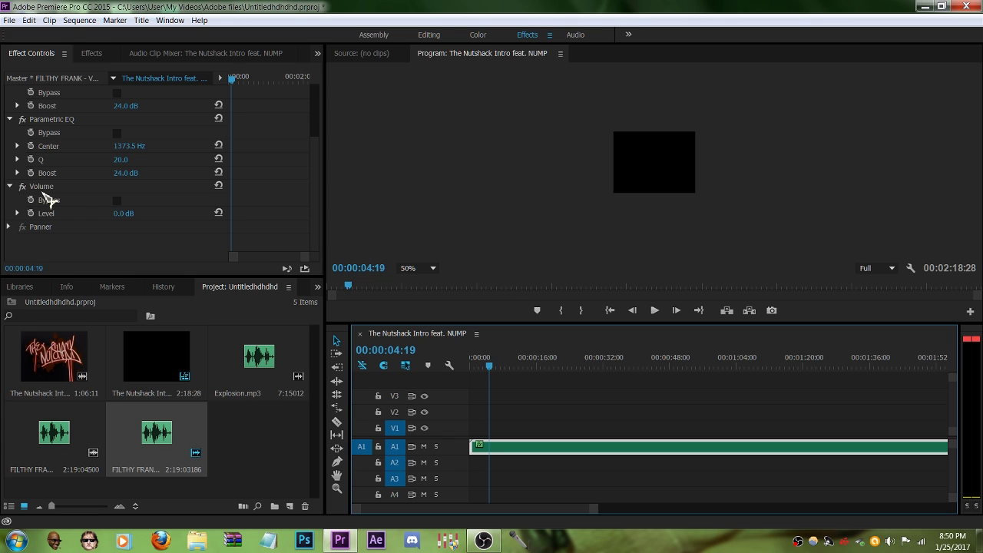
- Scrub the lower Volume Level up to 6.0 dB and play back the louder audio
scroll(48, 193, "up", 3)
scroll(49, 119, "down", 2)
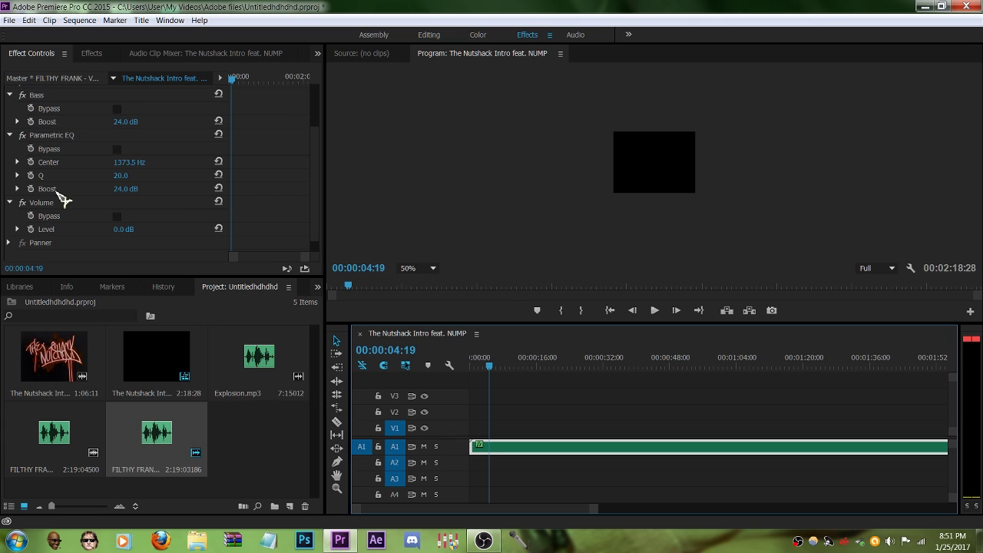
scroll(63, 196, "up", 2)
scroll(65, 108, "down", 2)
scroll(43, 240, "down", 1)
left_click_drag(123, 213, 137, 213)
scroll(173, 230, "up", 2)
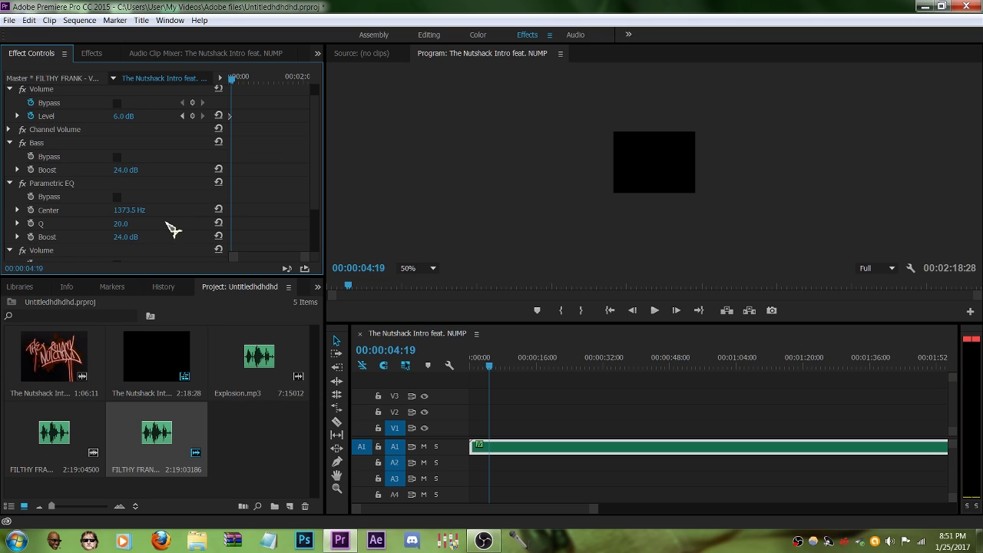
scroll(281, 252, "down", 2)
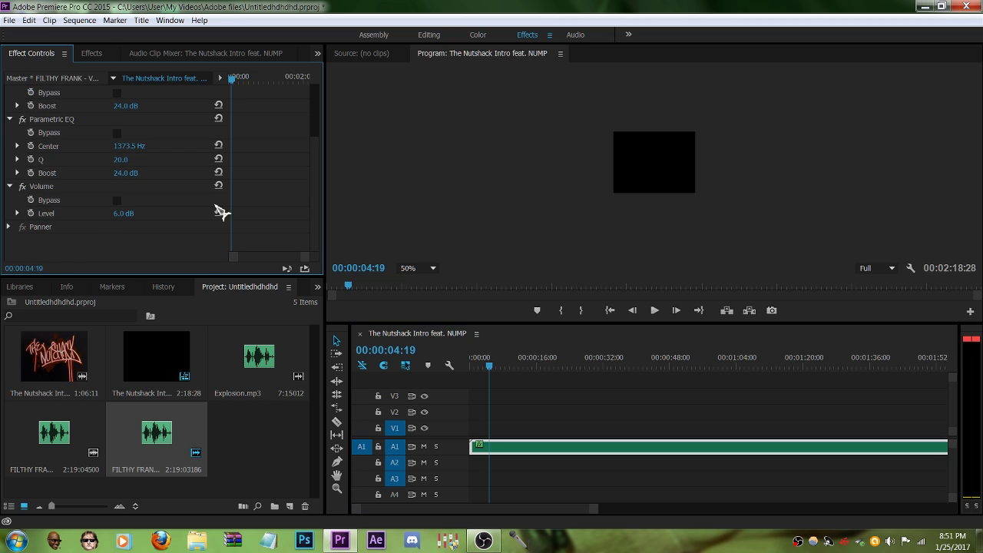
key("space")
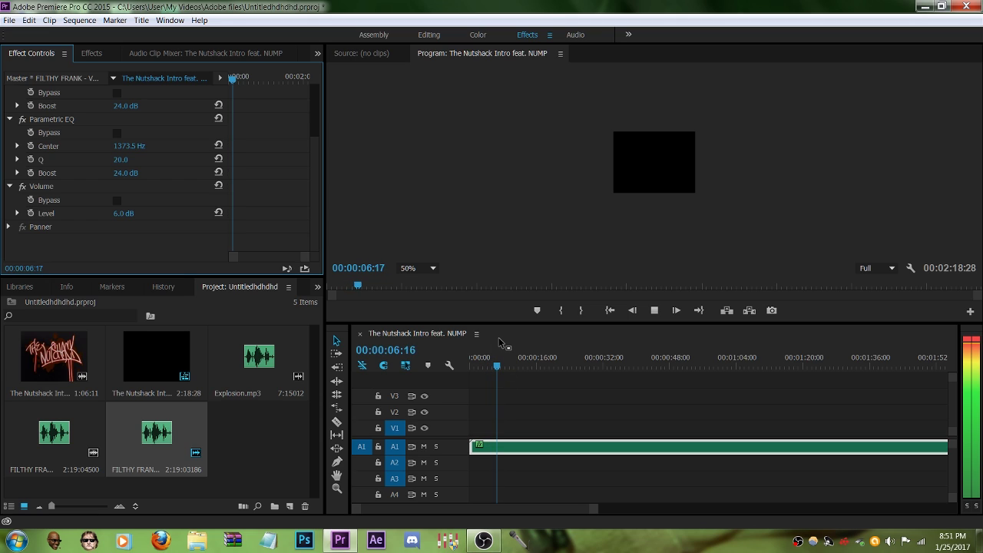
key("space")
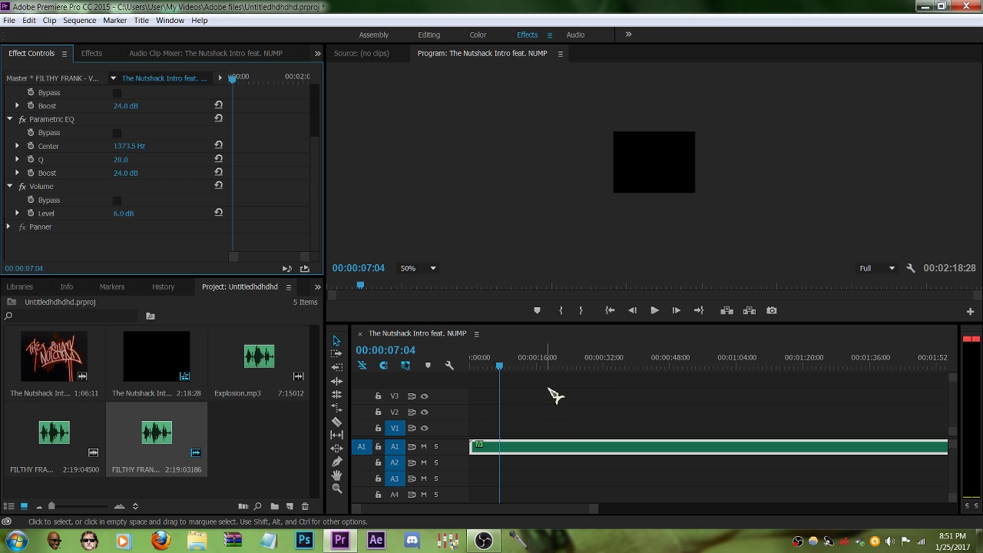
- Add another Volume effect at 6.0 dB to the A1 clip and play it in the Program monitor
left_click(102, 55)
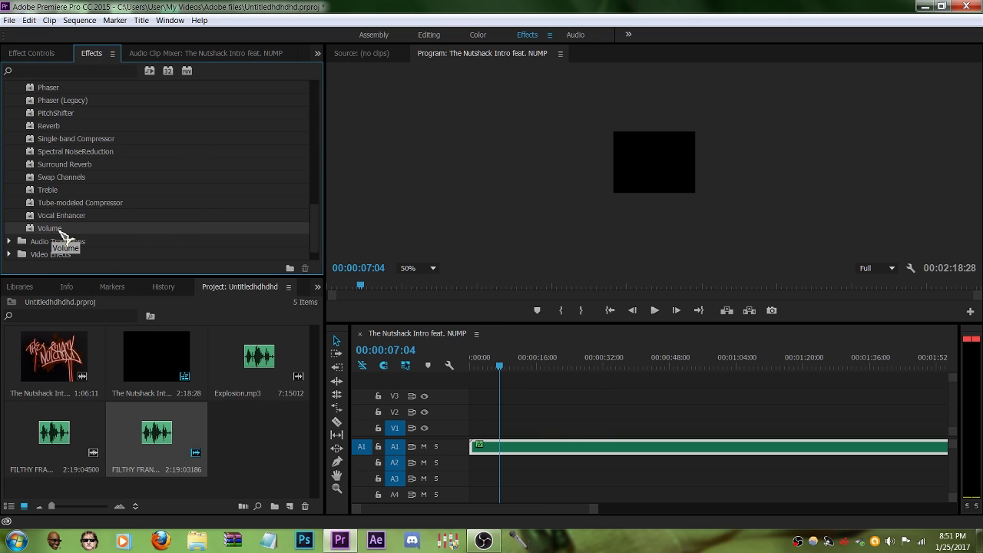
left_click_drag(62, 234, 478, 447)
left_click(32, 54)
scroll(203, 198, "down", 2)
scroll(203, 198, "down", 1)
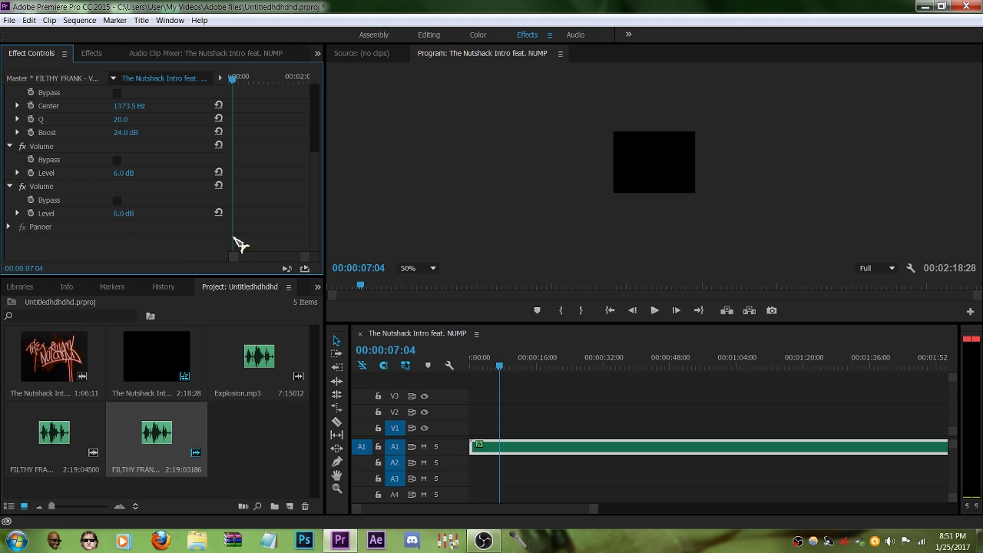
left_click(656, 310)
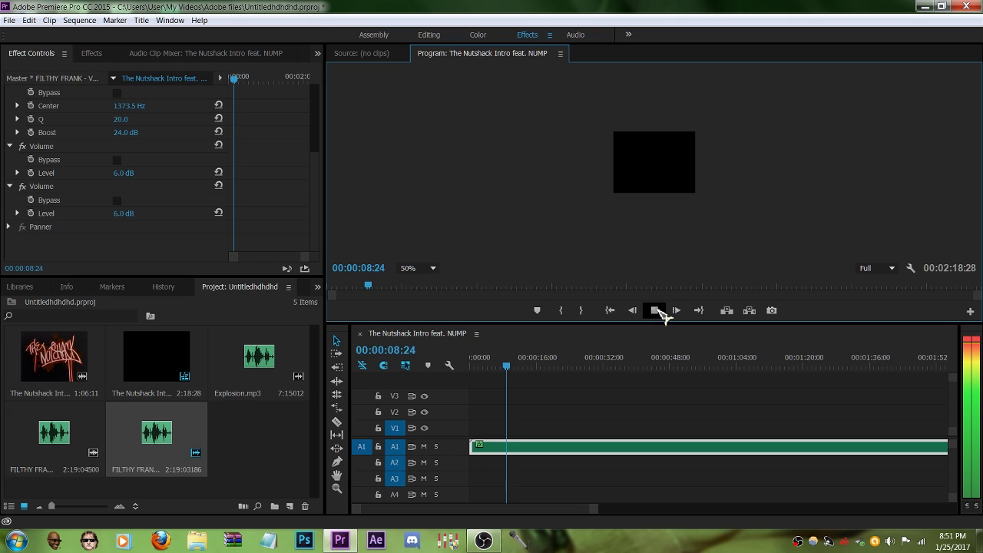
left_click(657, 310)
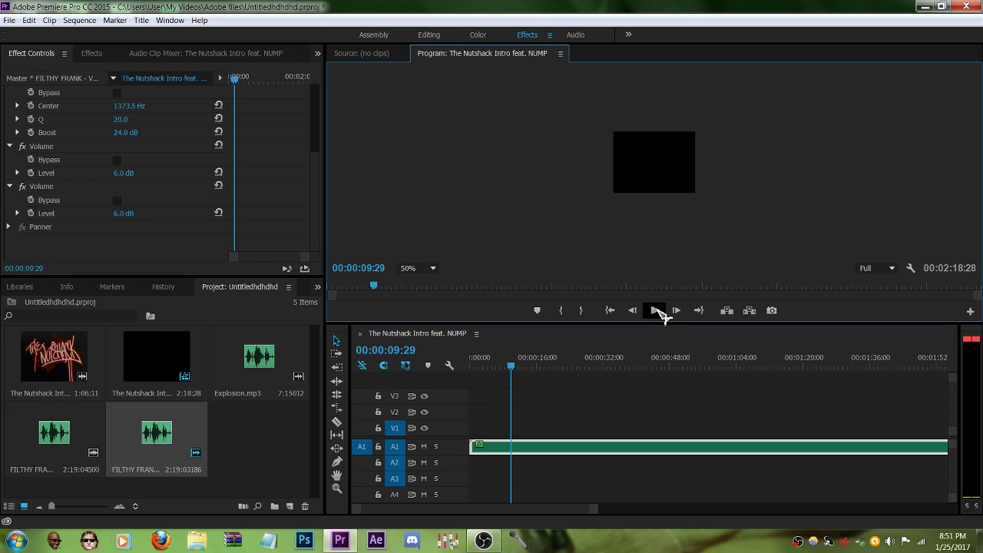